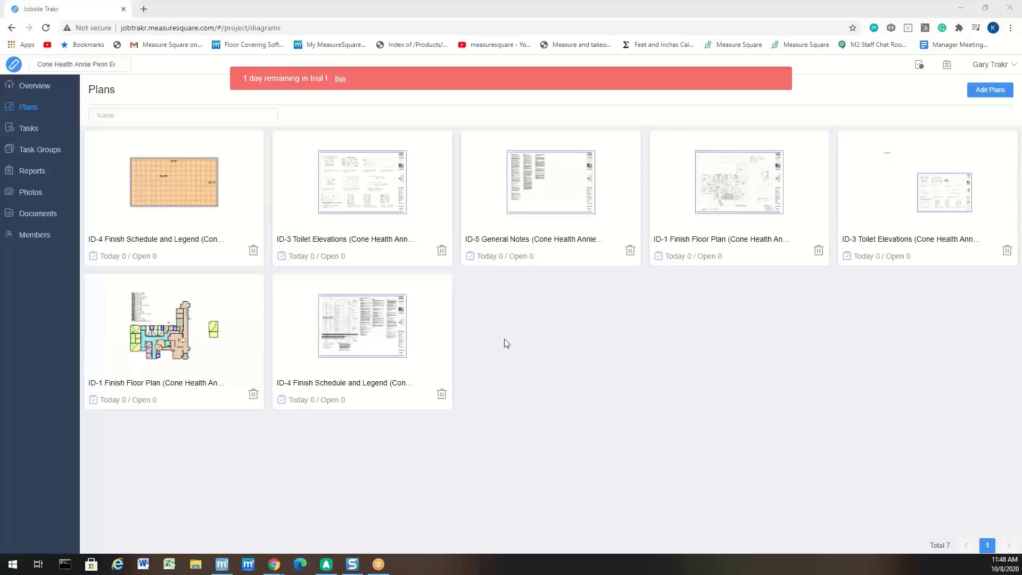
- Open the coloured ID-1 Finish Floor Plan and place a moisture task in the dark green room Rm25
{"action": "left_click", "coordinate": [192, 349]}
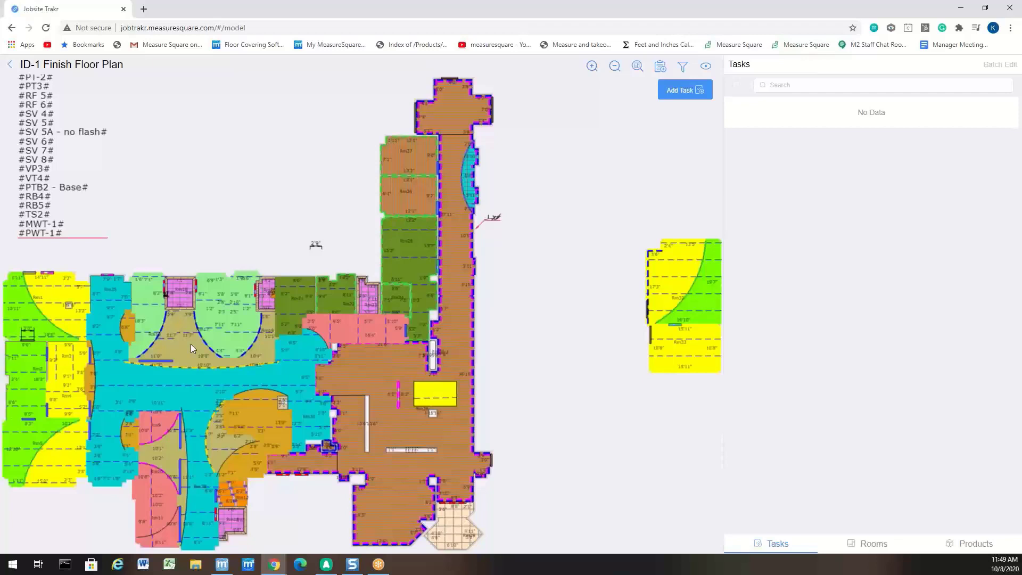
{"action": "left_click", "coordinate": [684, 95]}
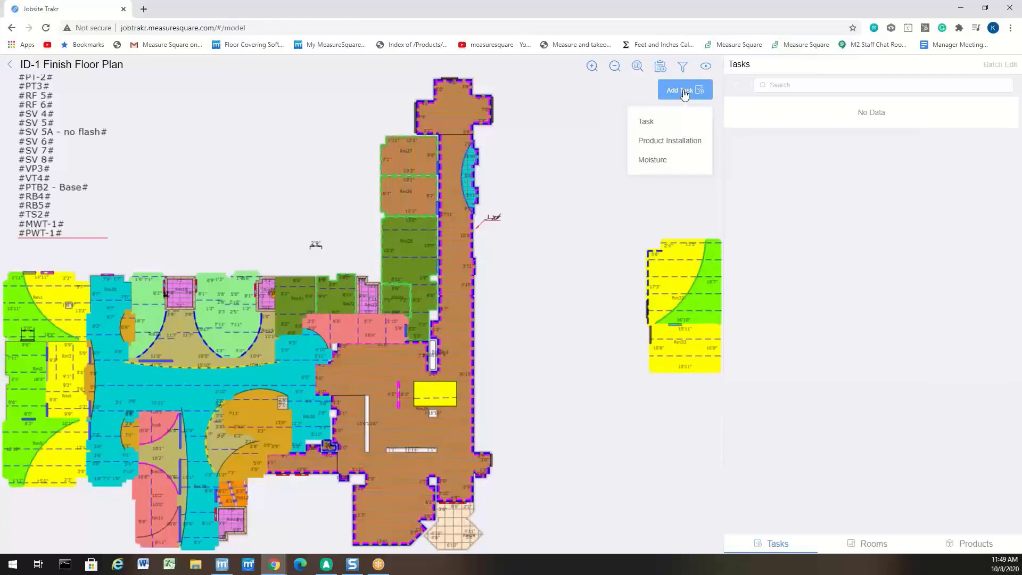
{"action": "left_click", "coordinate": [653, 160]}
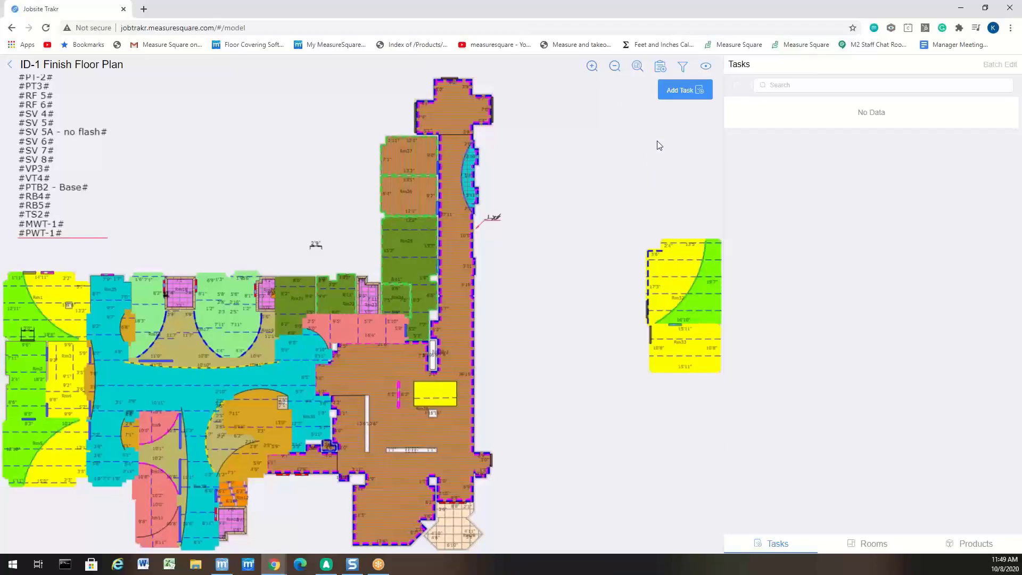
{"action": "mouse_move", "coordinate": [684, 90]}
{"action": "left_click", "coordinate": [656, 158]}
{"action": "left_click", "coordinate": [416, 271]}
{"action": "left_click", "coordinate": [415, 269]}
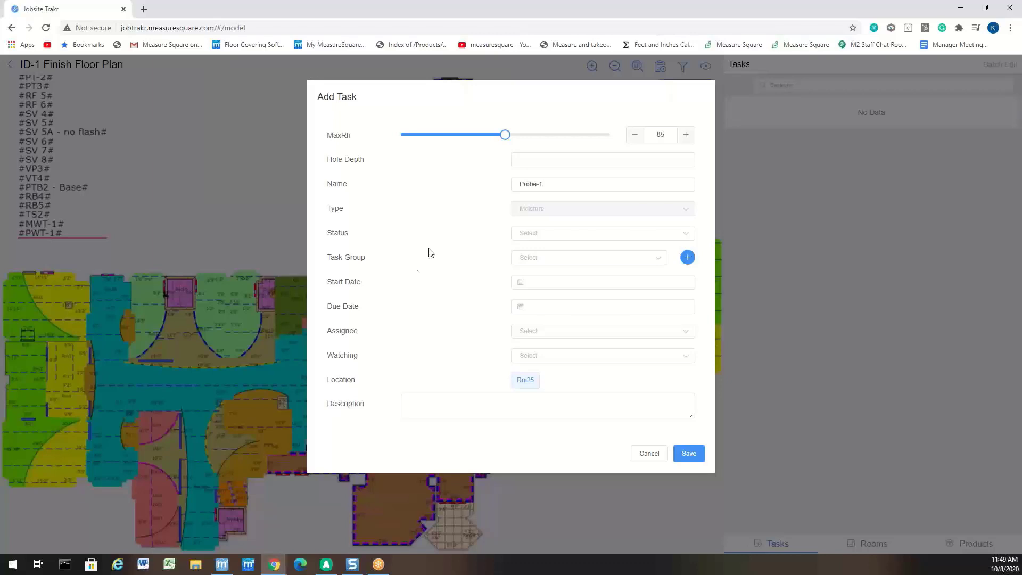
- Set the moisture task's MaxRh to 83, hole depth to 2" and status to Open
{"action": "mouse_move", "coordinate": [503, 137]}
{"action": "left_click_drag", "start_coordinate": [501, 140], "coordinate": [487, 140]}
{"action": "left_click", "coordinate": [544, 163]}
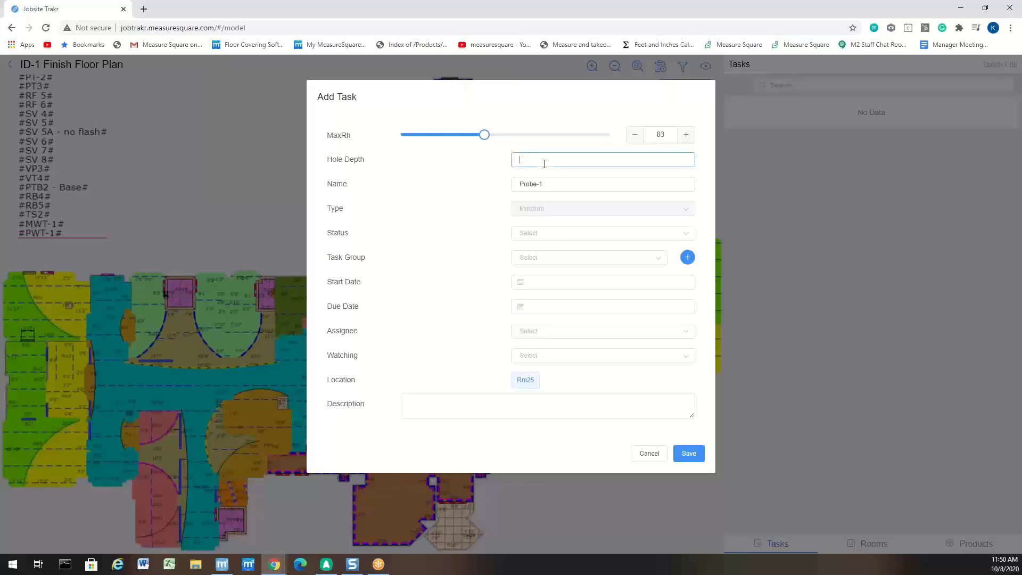
{"action": "type", "text": "2"}
{"action": "left_click", "coordinate": [595, 232]}
{"action": "left_click", "coordinate": [570, 261]}
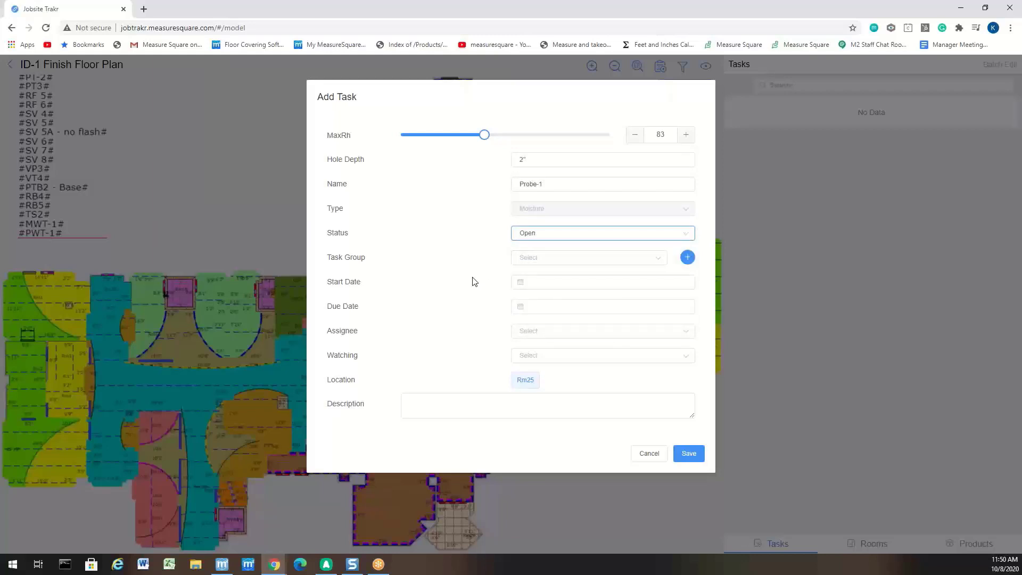
- Set the start date to 2020-10-08, assign the task to the signed-in member and save it
{"action": "left_click", "coordinate": [539, 281]}
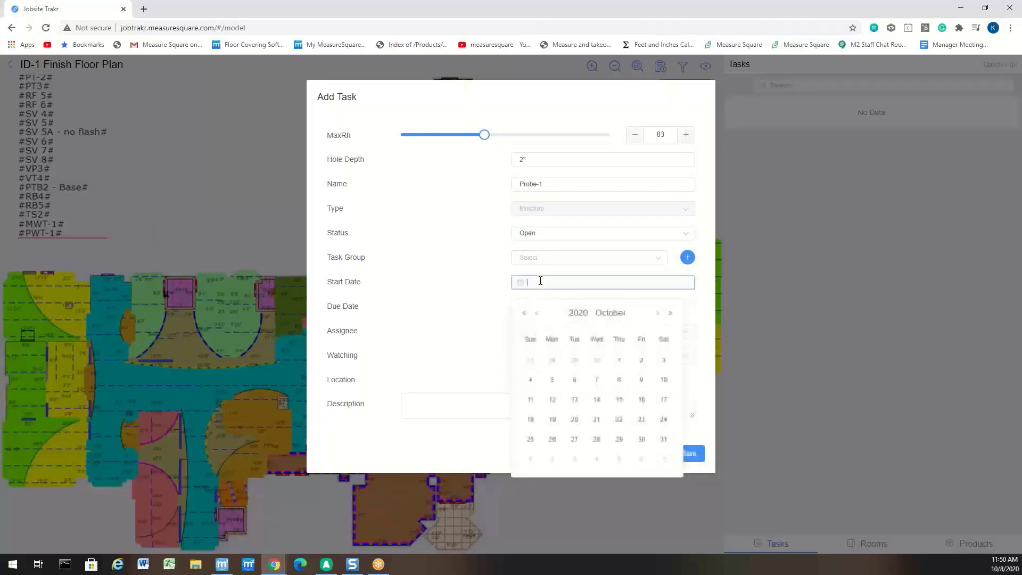
{"action": "left_click", "coordinate": [619, 380]}
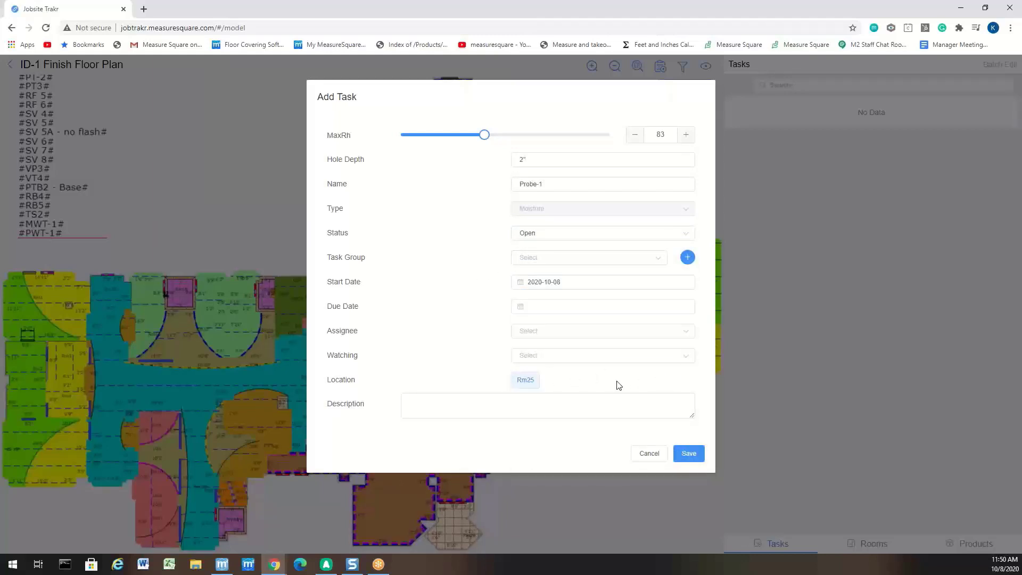
{"action": "left_click", "coordinate": [579, 337]}
{"action": "left_click", "coordinate": [573, 359]}
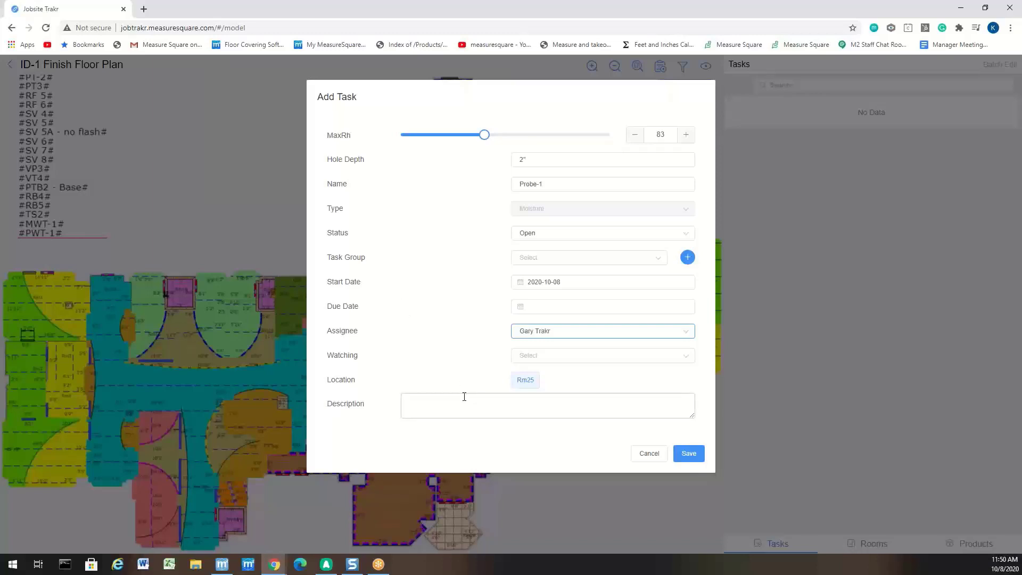
{"action": "left_click", "coordinate": [694, 455]}
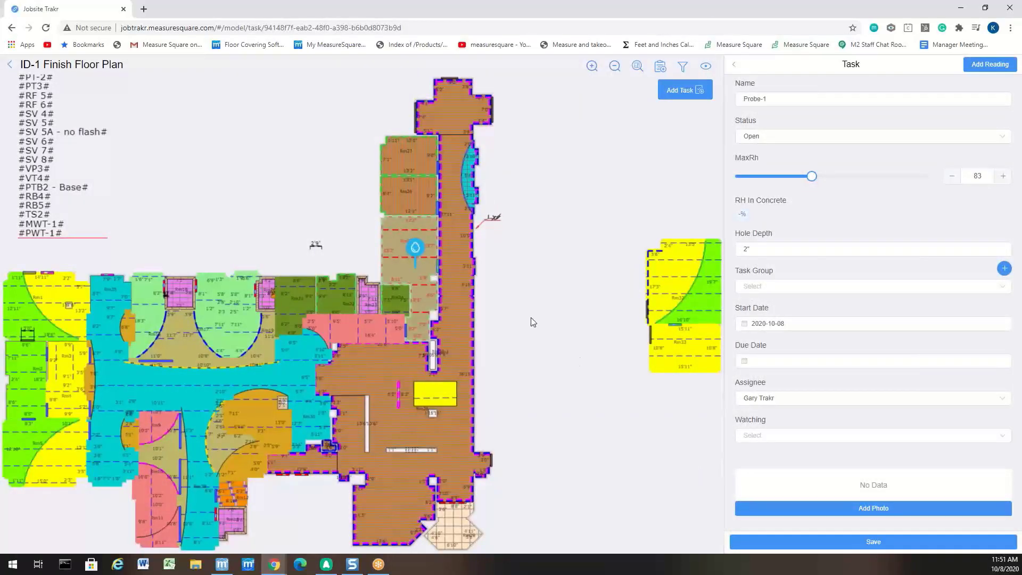
- Start an RH reading for Probe-1 with 43.7% RH in concrete and a concrete temperature of 81.5 °F
{"action": "left_click", "coordinate": [415, 249]}
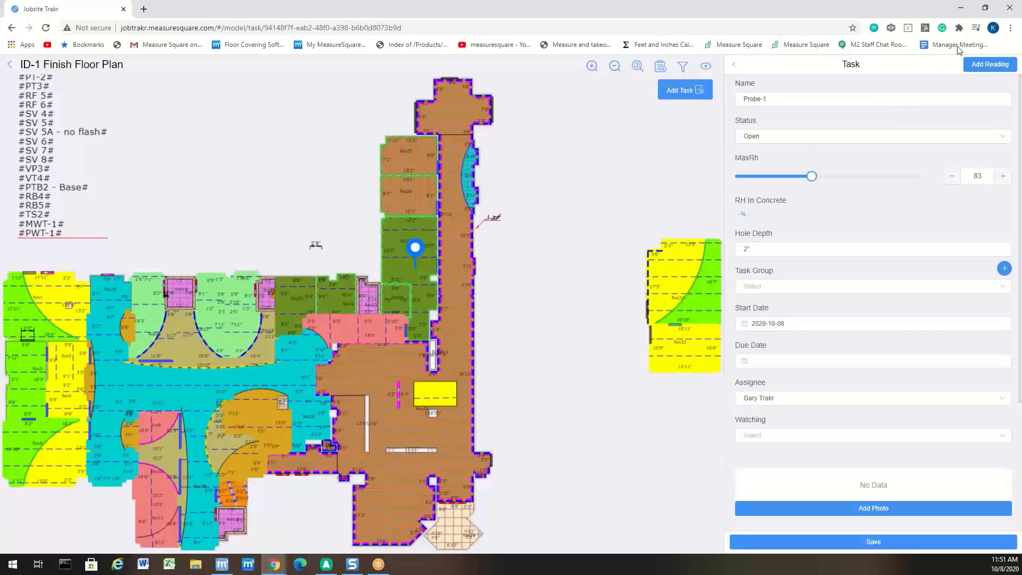
{"action": "left_click", "coordinate": [989, 66]}
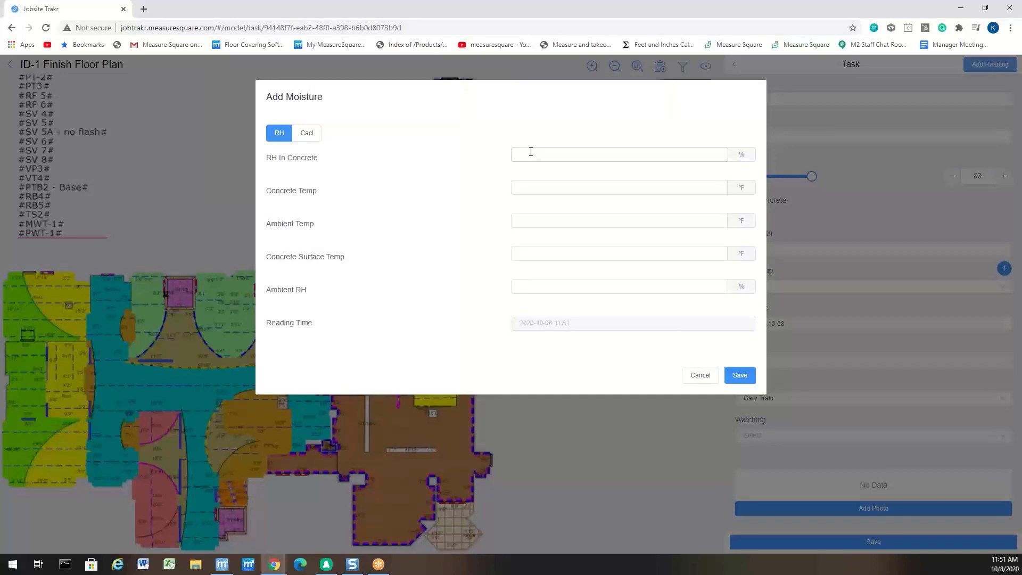
{"action": "left_click", "coordinate": [314, 134]}
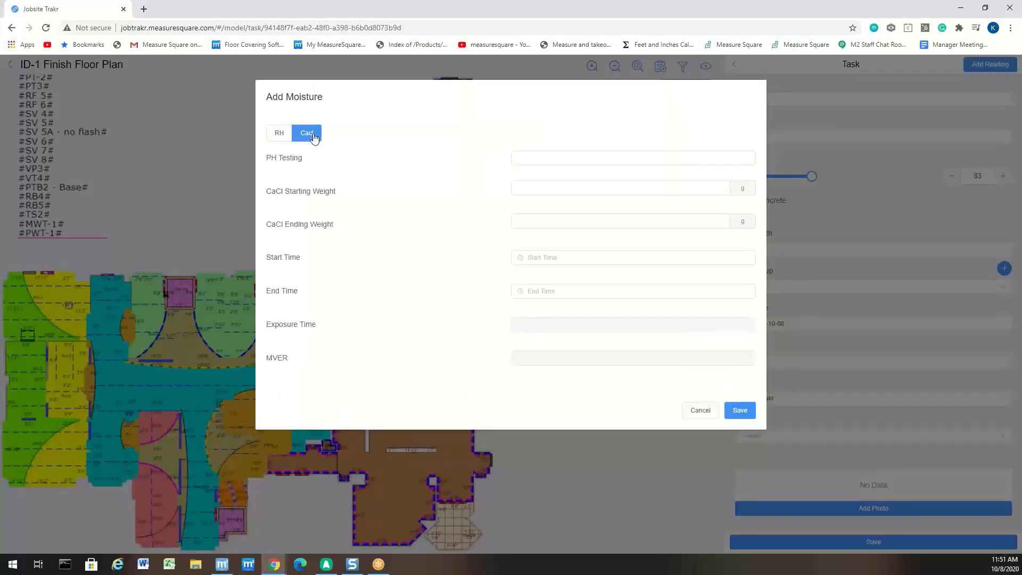
{"action": "left_click", "coordinate": [286, 139]}
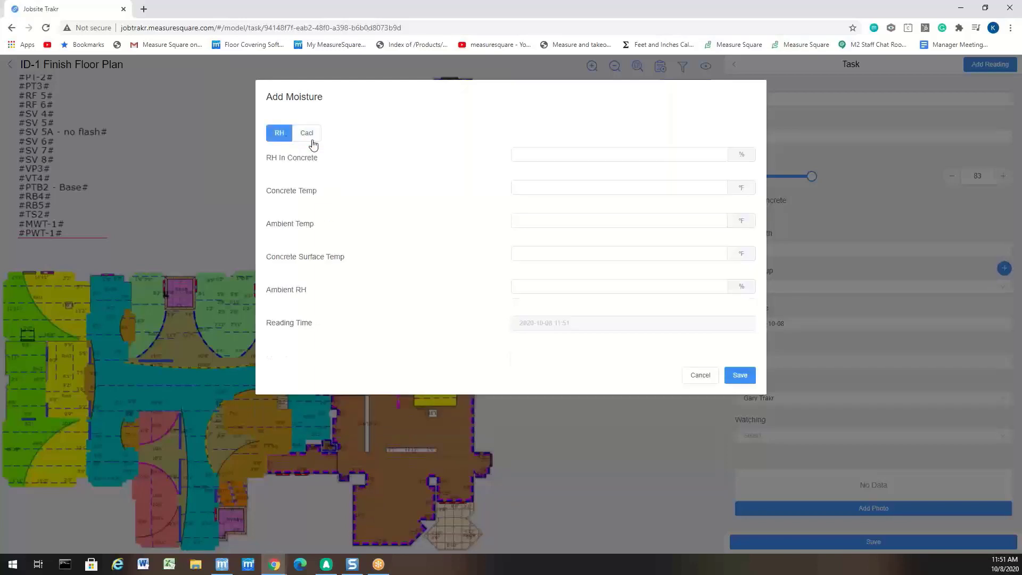
{"action": "left_click", "coordinate": [532, 155]}
{"action": "type", "text": "43.7"}
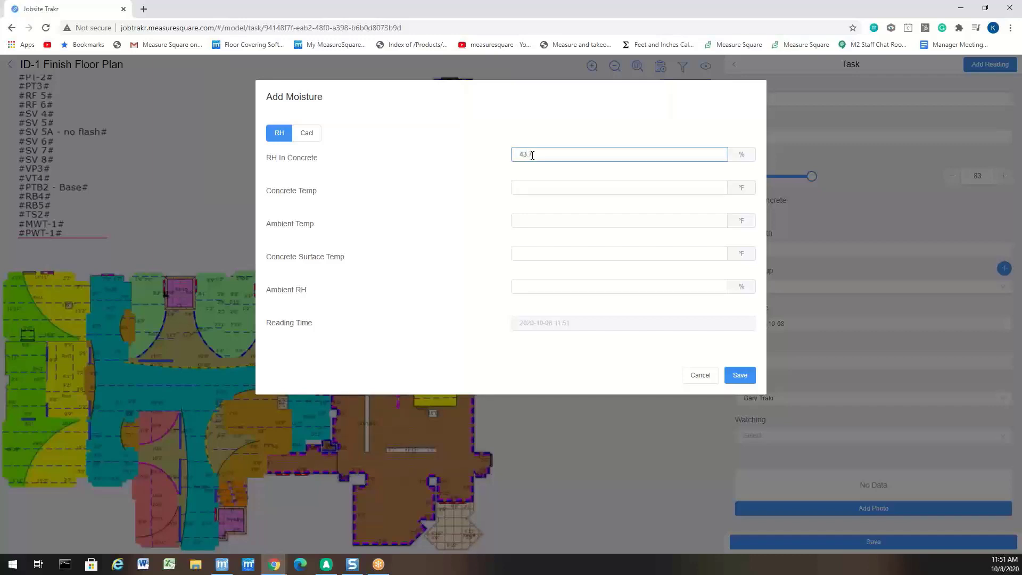
{"action": "left_click", "coordinate": [546, 186]}
{"action": "type", "text": "8"}
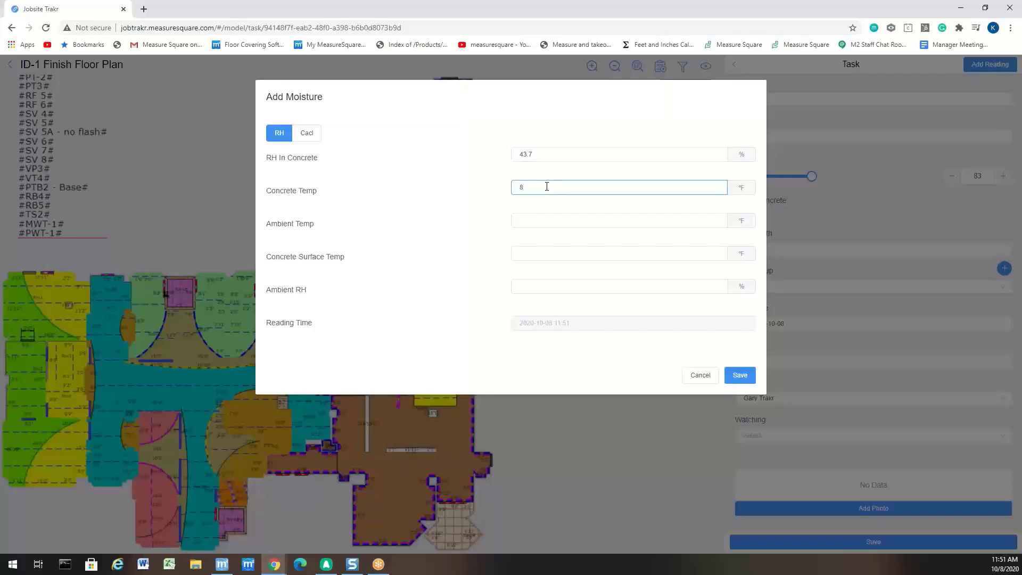
{"action": "type", "text": "1.5"}
- Enter an ambient temperature of 82.1 °F and ambient RH of 41.4%, save the reading and leave the task details
{"action": "left_click", "coordinate": [558, 220]}
{"action": "type", "text": "82.1"}
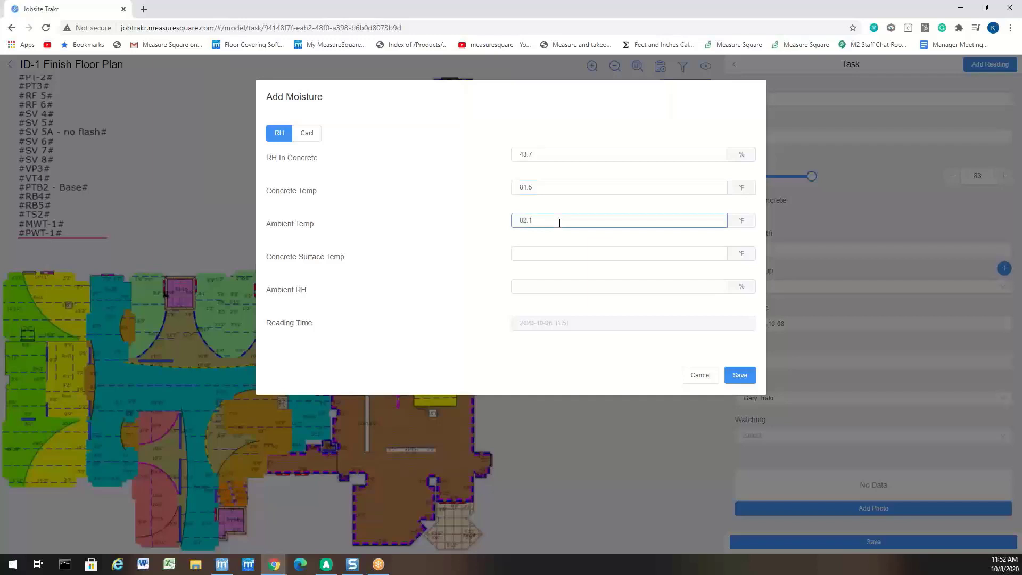
{"action": "left_click", "coordinate": [566, 290]}
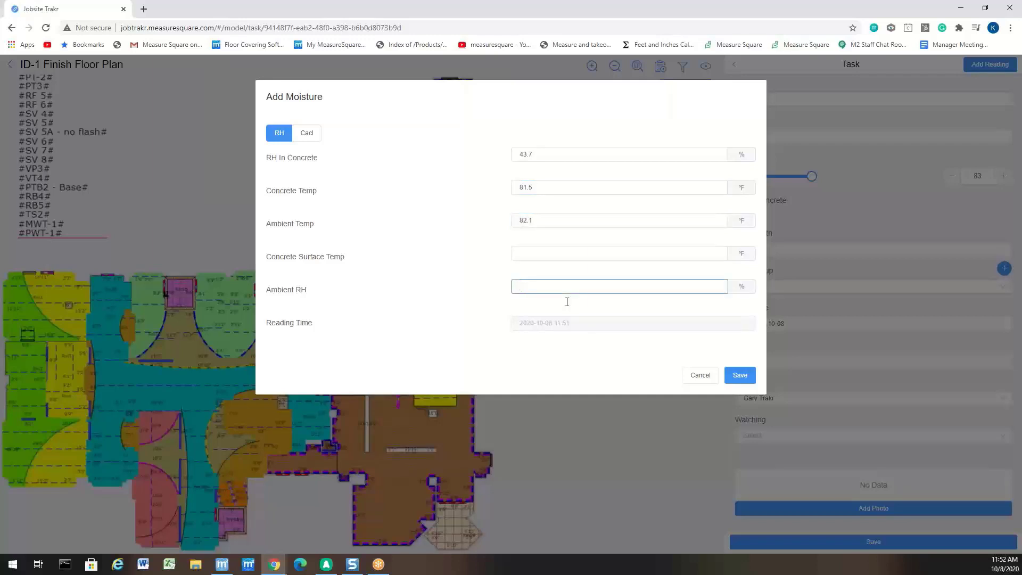
{"action": "type", "text": "41.4"}
{"action": "left_click", "coordinate": [631, 347]}
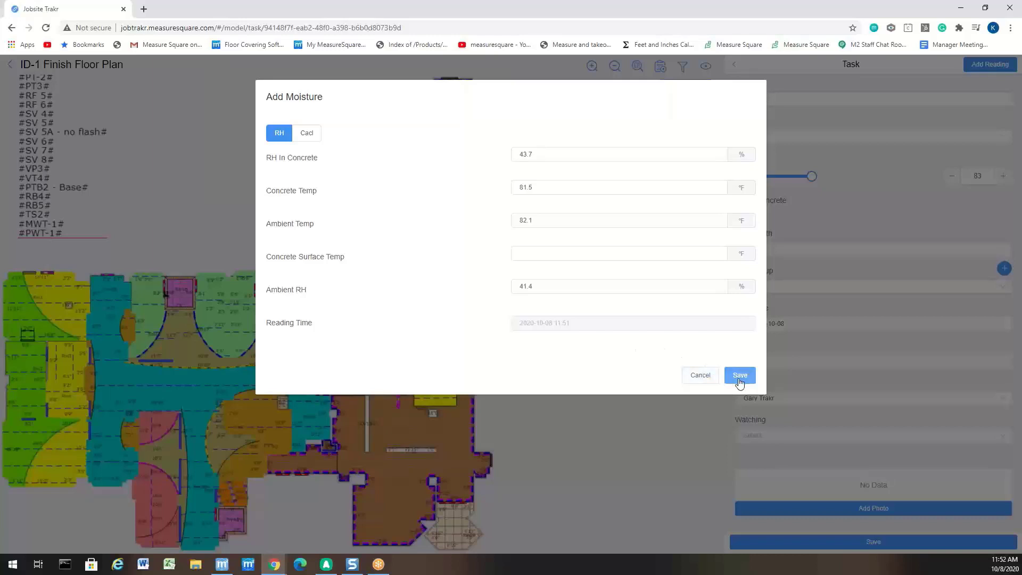
{"action": "left_click", "coordinate": [740, 376]}
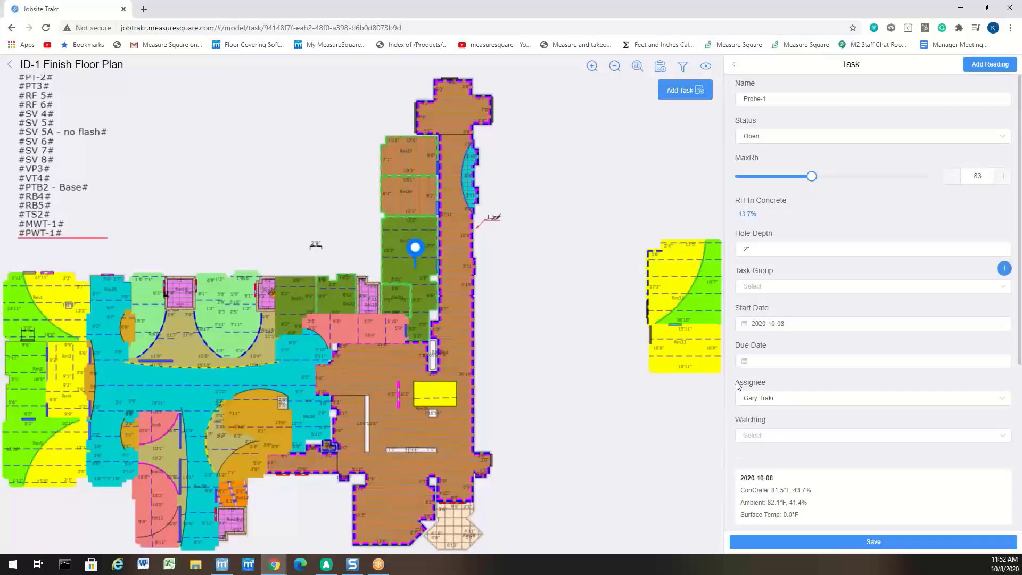
{"action": "left_click", "coordinate": [566, 315]}
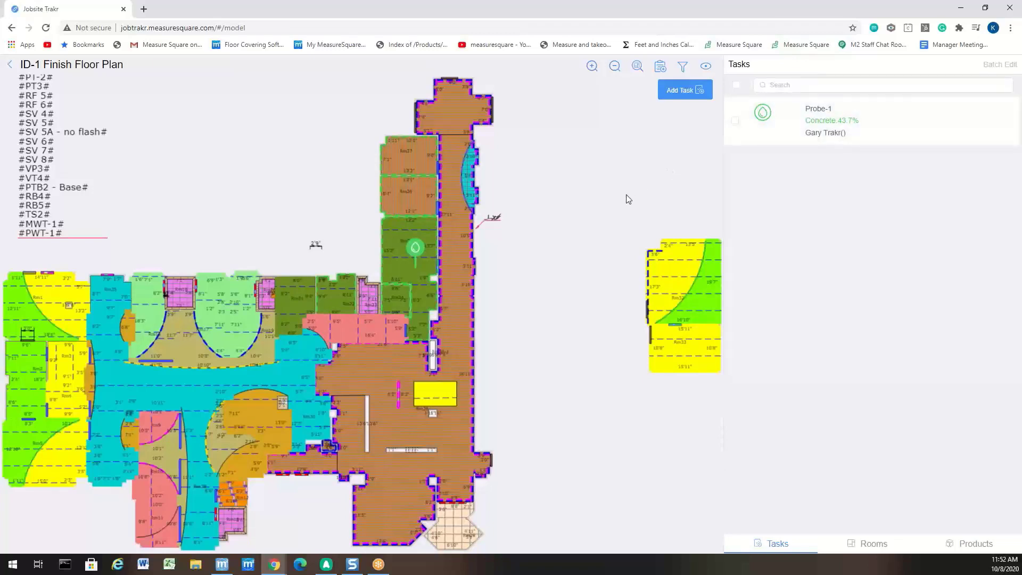
- Add and save a second RH reading for Probe-1: concrete 44% and 80 °F, ambient 83 °F and 42%
{"action": "left_click", "coordinate": [417, 248]}
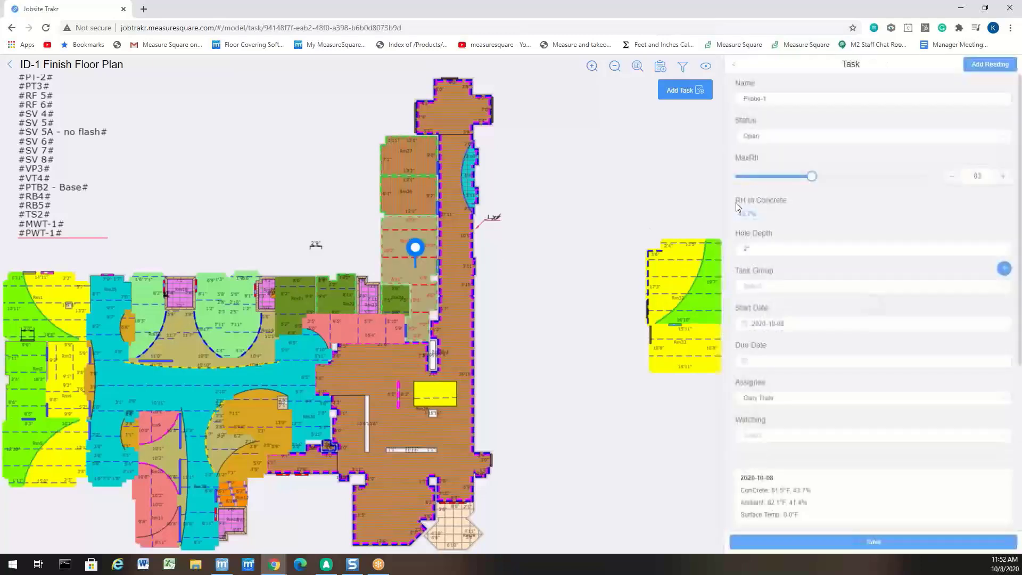
{"action": "left_click", "coordinate": [983, 67]}
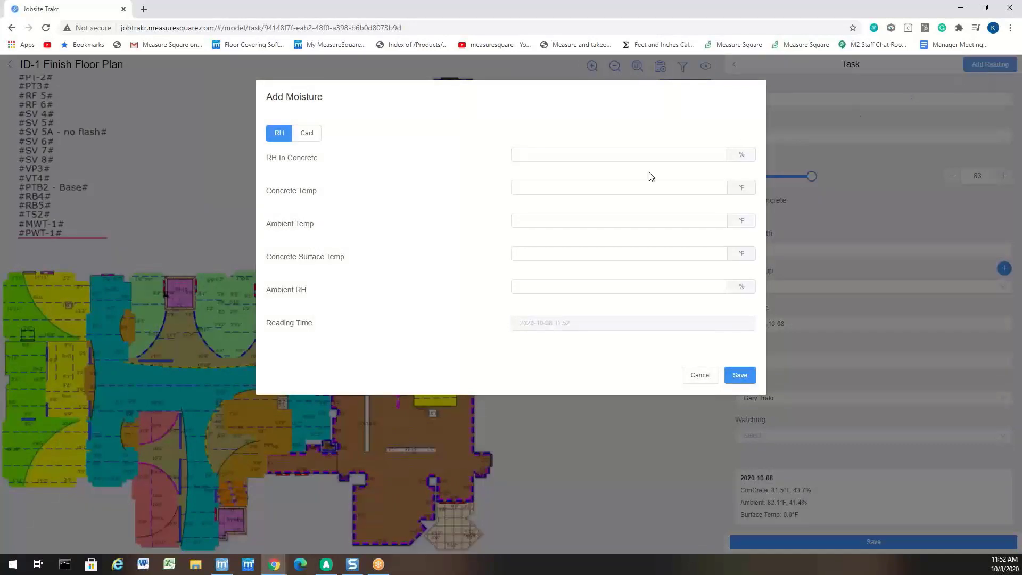
{"action": "left_click", "coordinate": [545, 158]}
{"action": "type", "text": "44"}
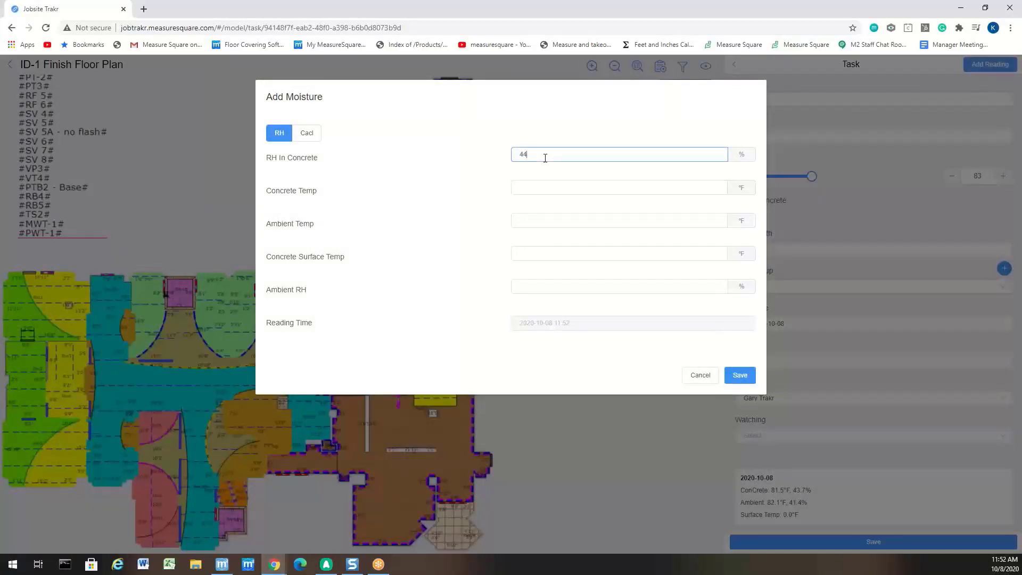
{"action": "left_click", "coordinate": [559, 187]}
{"action": "type", "text": "80"}
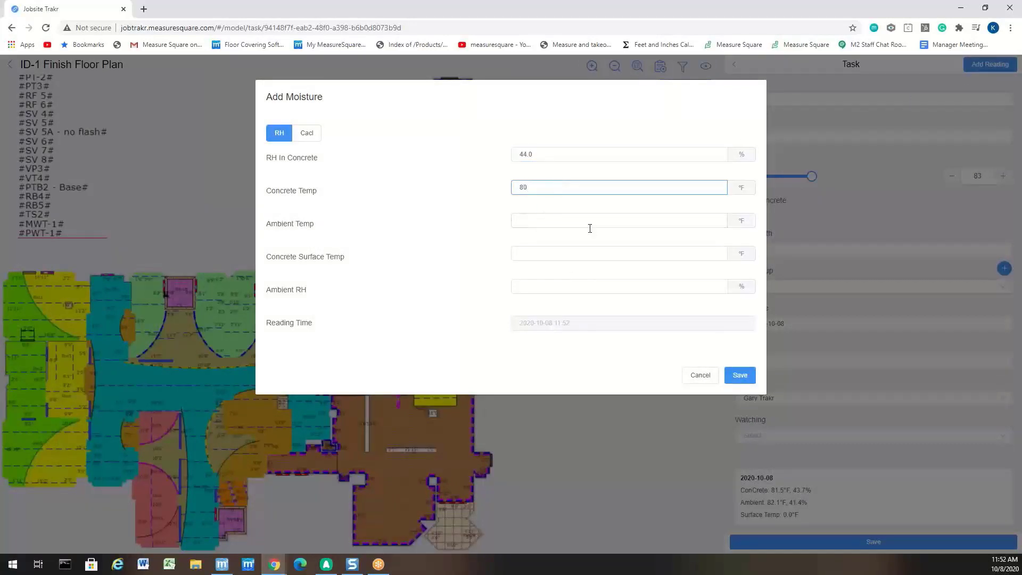
{"action": "left_click", "coordinate": [590, 222]}
{"action": "type", "text": "83"}
{"action": "left_click", "coordinate": [606, 290]}
{"action": "type", "text": "42"}
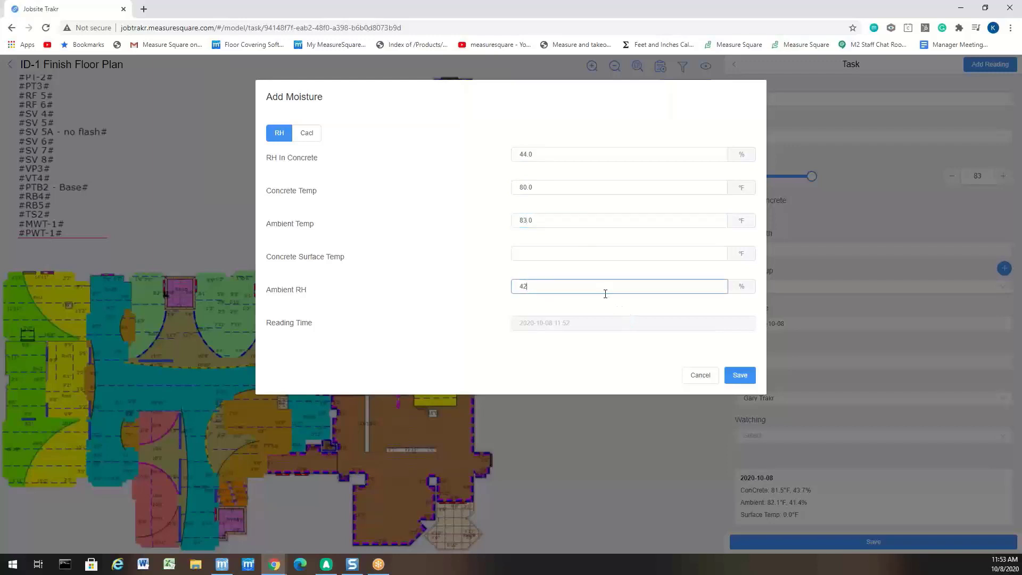
{"action": "left_click", "coordinate": [742, 375]}
{"action": "left_click", "coordinate": [743, 377]}
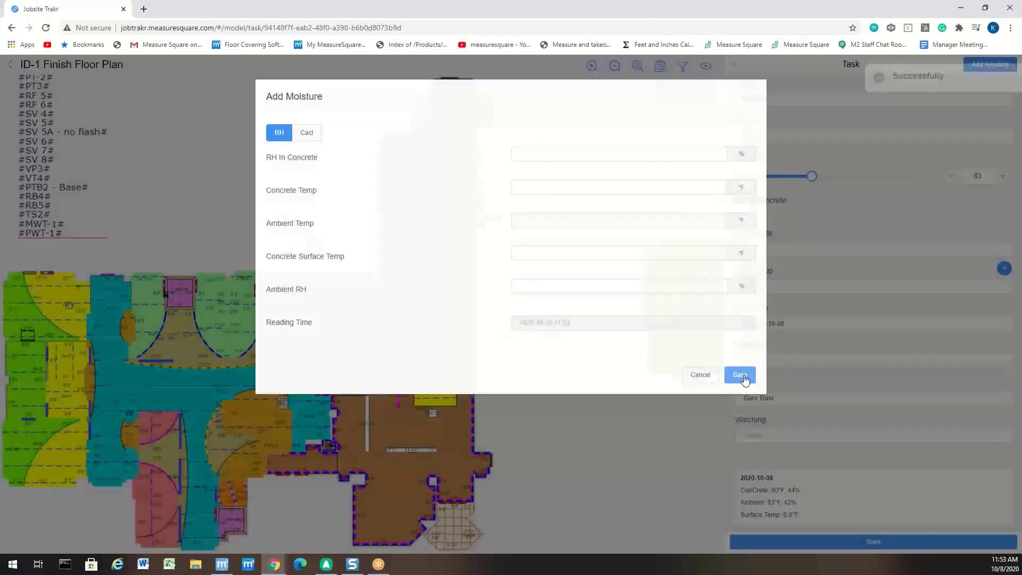
- Check Probe-1's additional readings and upload the photo IMG_0387.JPG from the Pictures folder to the task
{"action": "scroll", "coordinate": [763, 328], "scroll_direction": "down", "scroll_amount": 3}
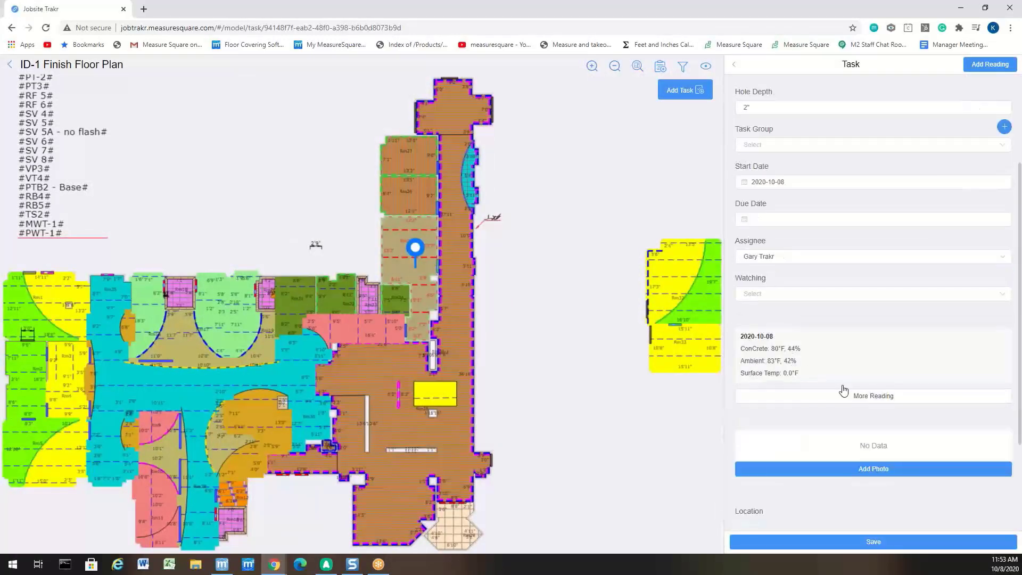
{"action": "left_click", "coordinate": [854, 393]}
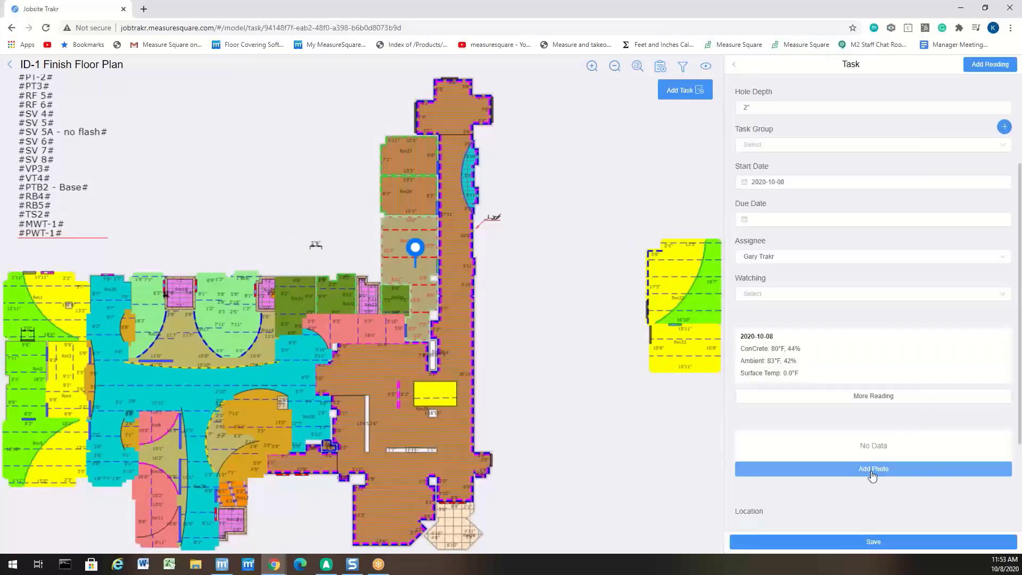
{"action": "left_click", "coordinate": [870, 468]}
{"action": "left_click", "coordinate": [635, 150]}
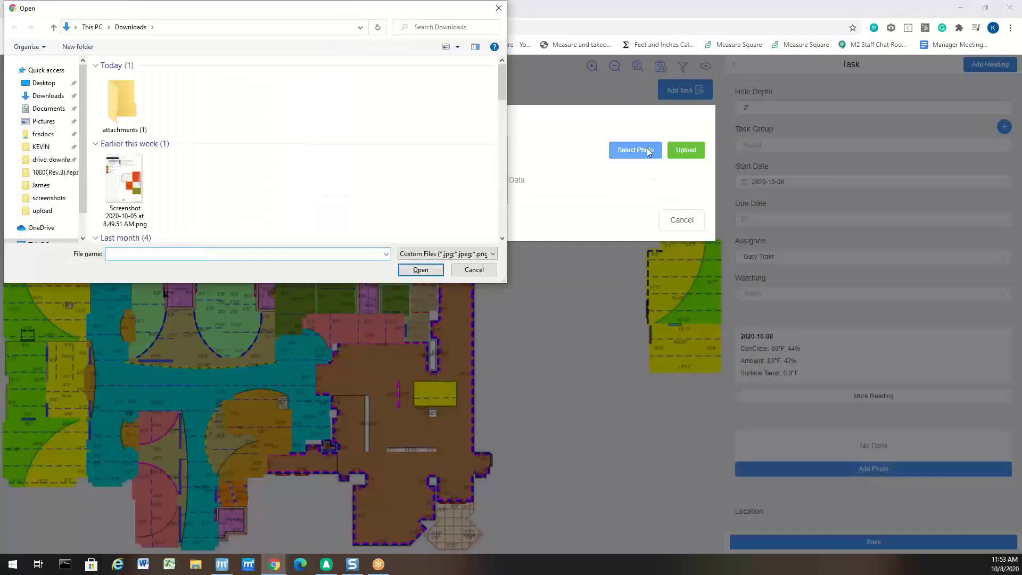
{"action": "left_click", "coordinate": [44, 121]}
{"action": "left_click", "coordinate": [309, 222]}
{"action": "left_click", "coordinate": [421, 269]}
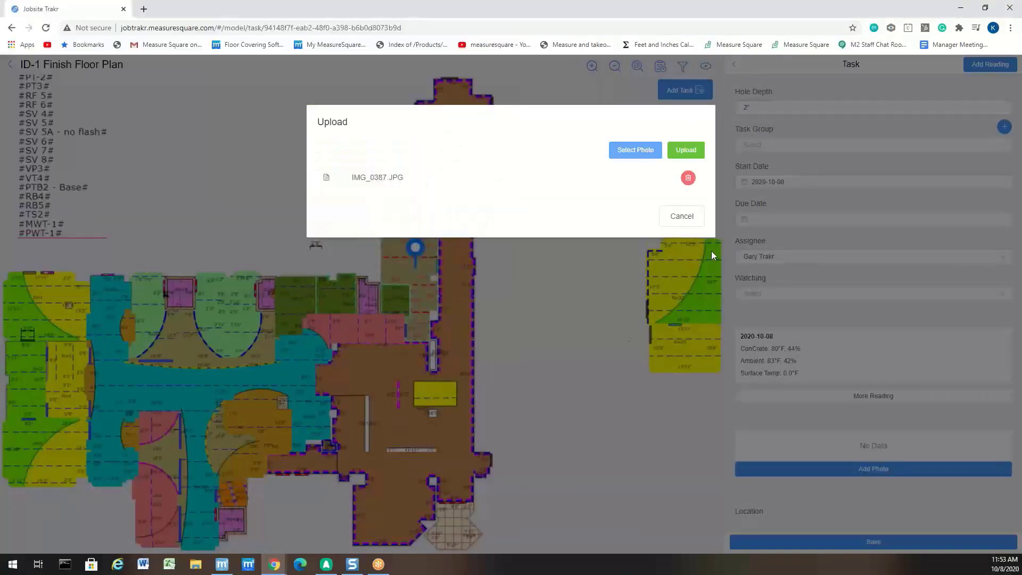
{"action": "left_click", "coordinate": [687, 152]}
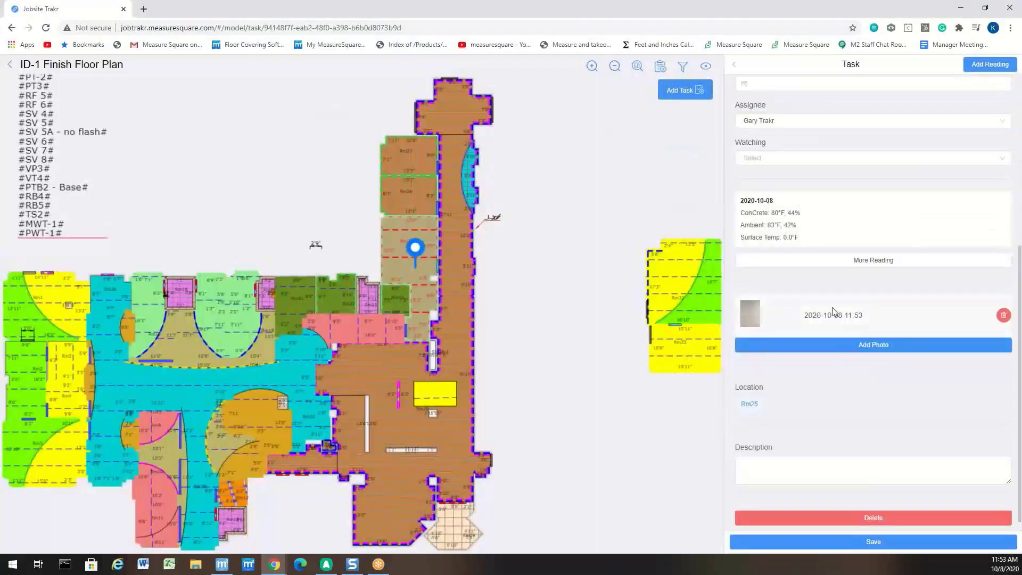